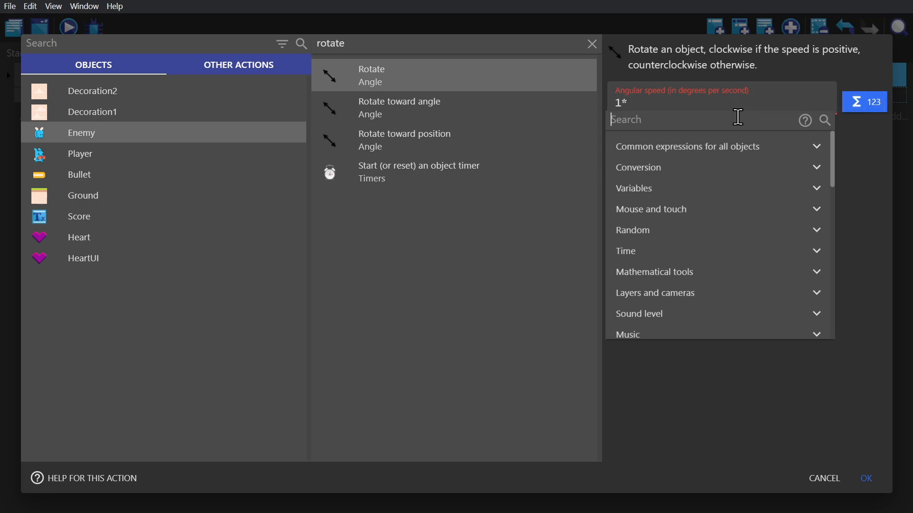
- Complete the Enemy's angular speed with the Distance between two objects expression, from Player to Enemy, giving 1*Player.Distance(Enemy)
text(dista)
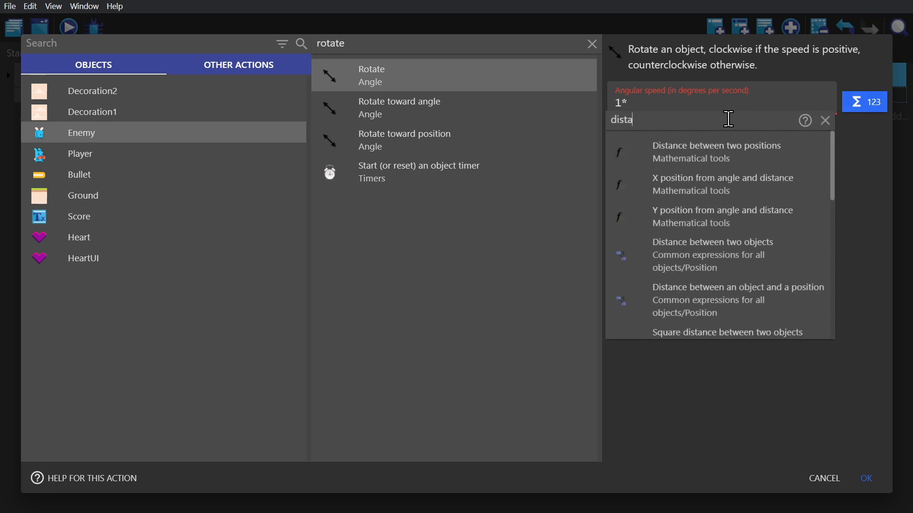
text(nce)
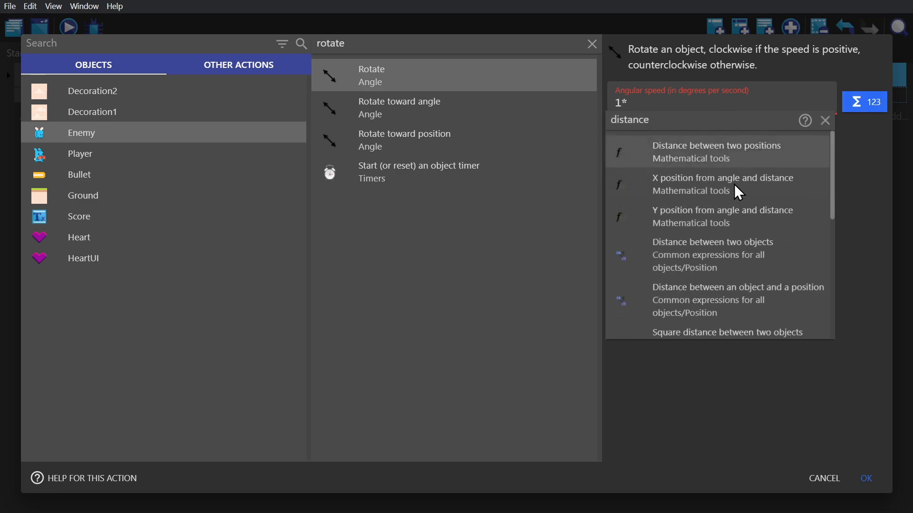
click(726, 252)
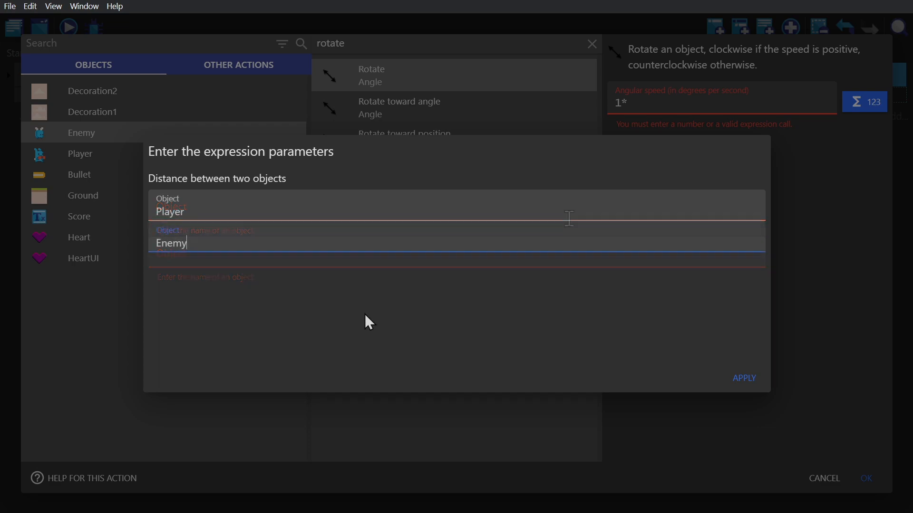
click(745, 378)
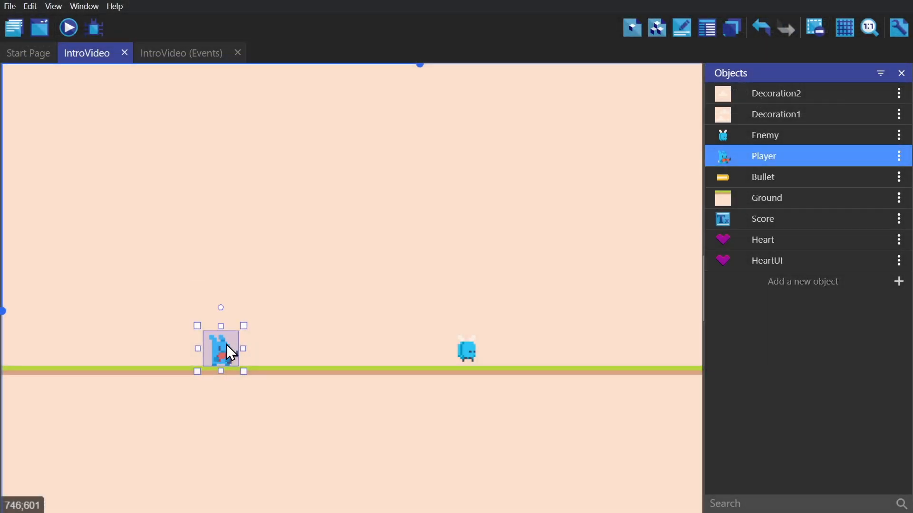
- Add a behavior to the Player object, and in the preview move the Player close to the Enemy
double_click(226, 344)
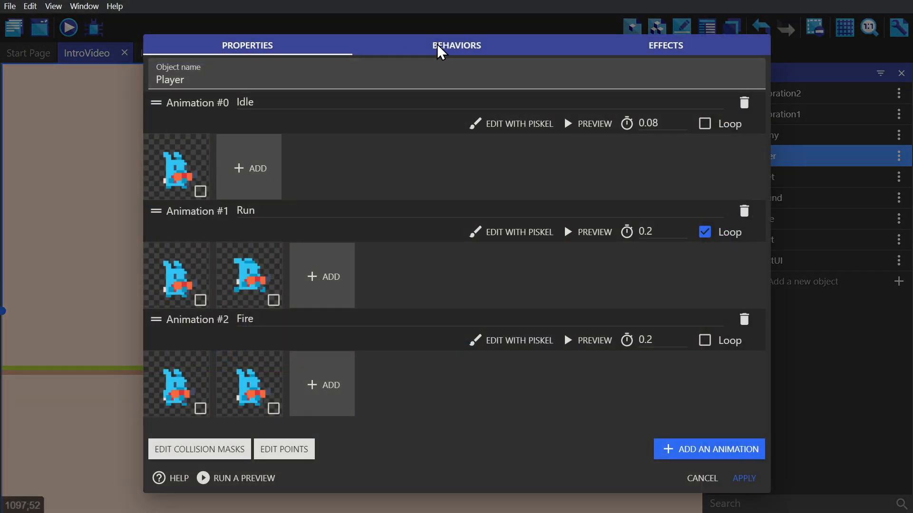
click(447, 45)
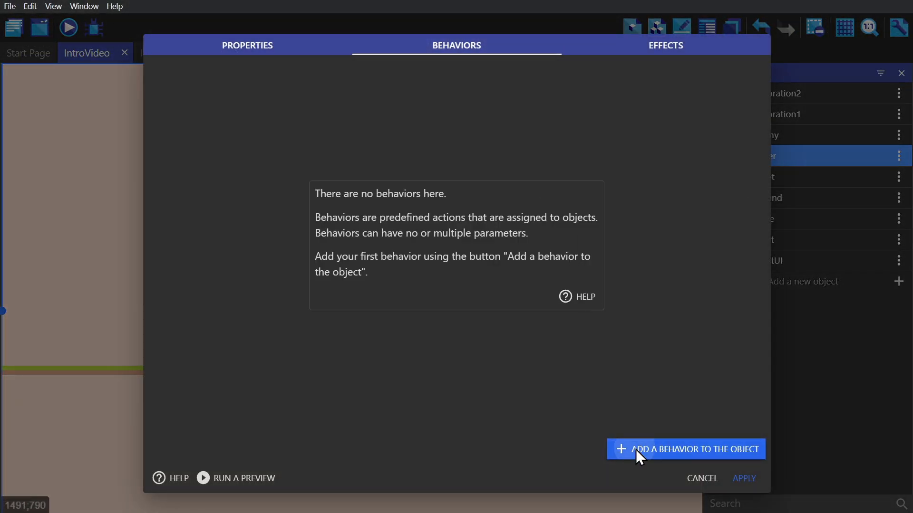
click(636, 450)
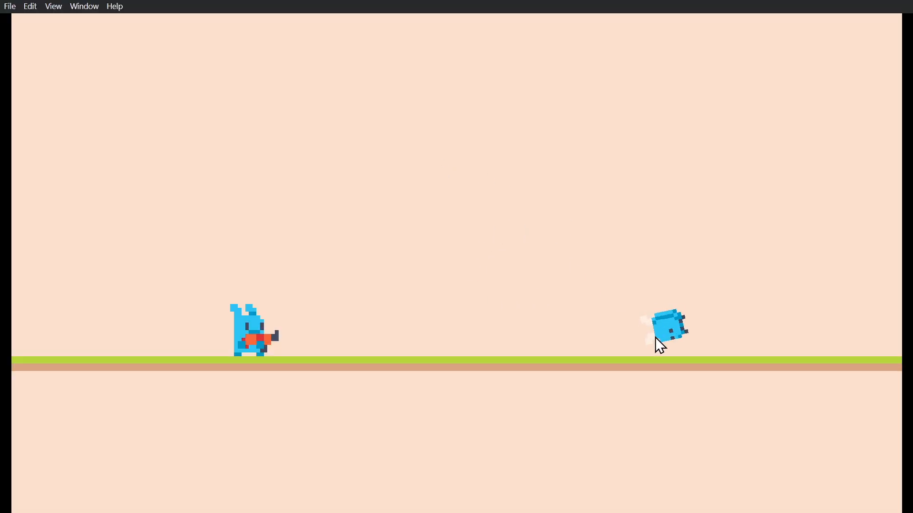
drag(254, 332, 629, 297)
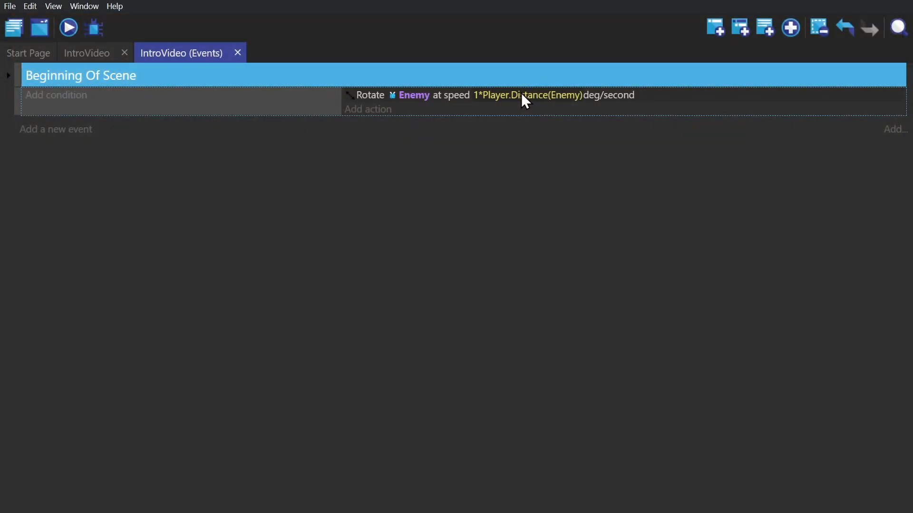
- Delete the Enemy rotate action from the event under Beginning Of Scene
click(451, 95)
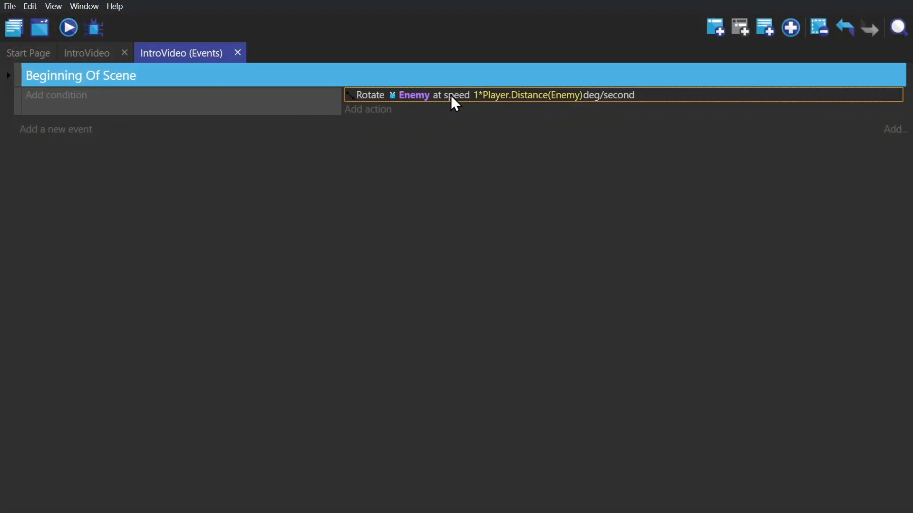
key(Delete)
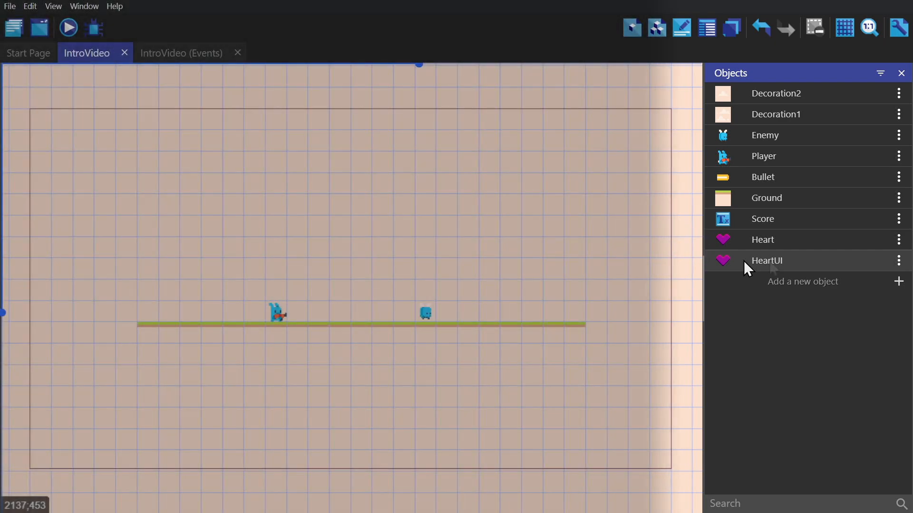
- Place a HeartUI instance in the scene, just inside the upper-left corner of the game window frame
drag(744, 261, 75, 140)
click(145, 146)
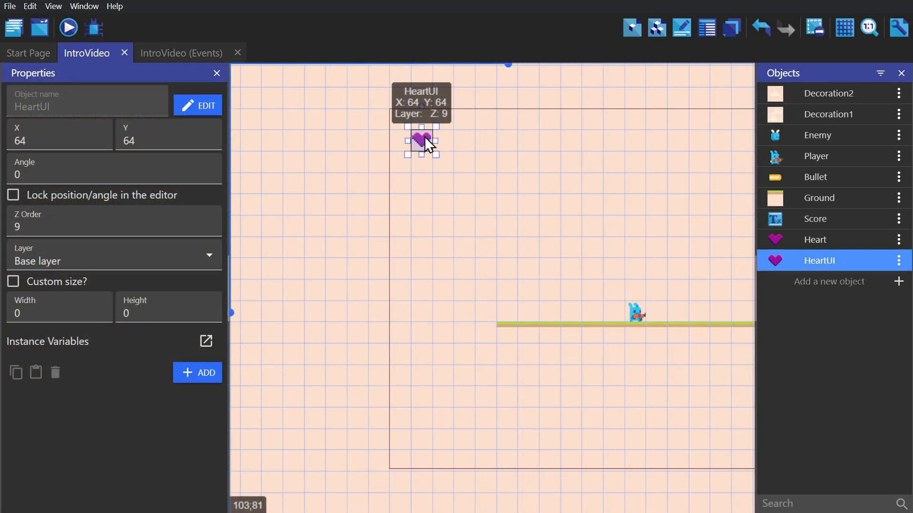
click(162, 257)
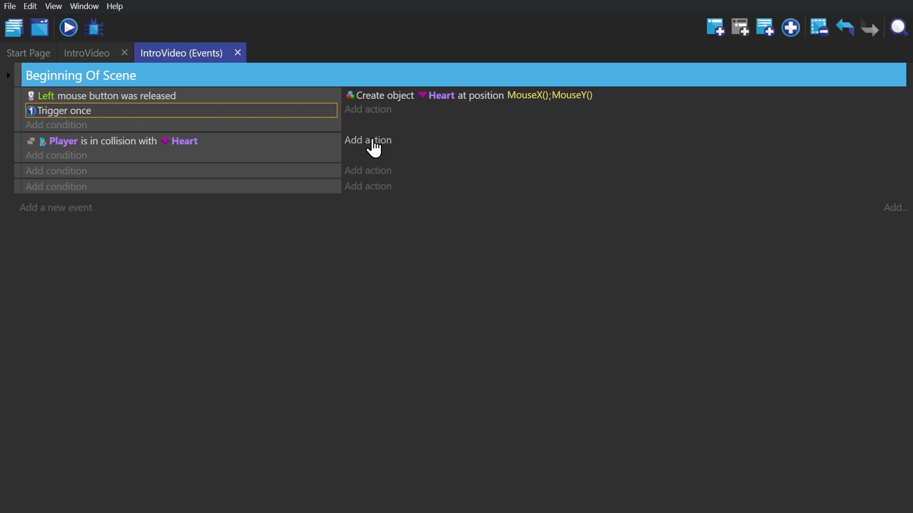
- Add a Value of an object variable action for Player to the Player–Heart collision event
click(374, 150)
click(111, 156)
click(406, 43)
text(variable)
click(492, 89)
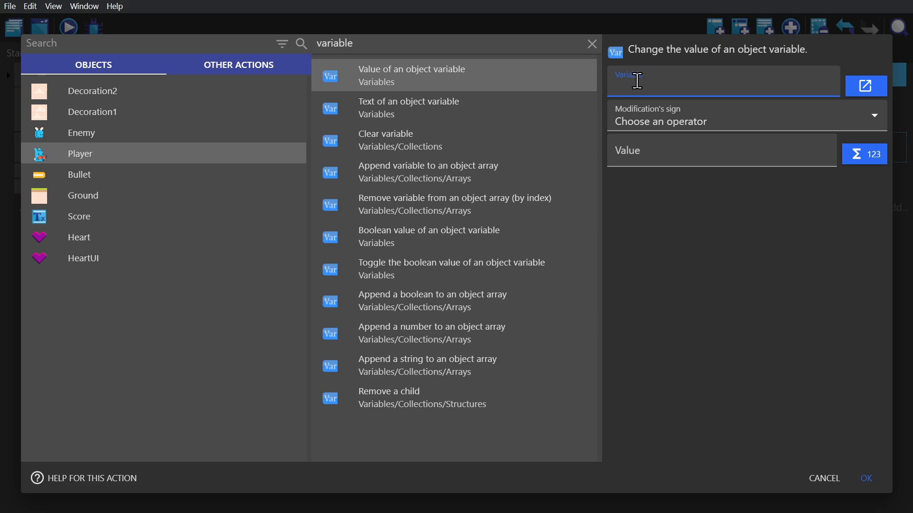
- Create a Player object variable named Health with the value 2
click(870, 87)
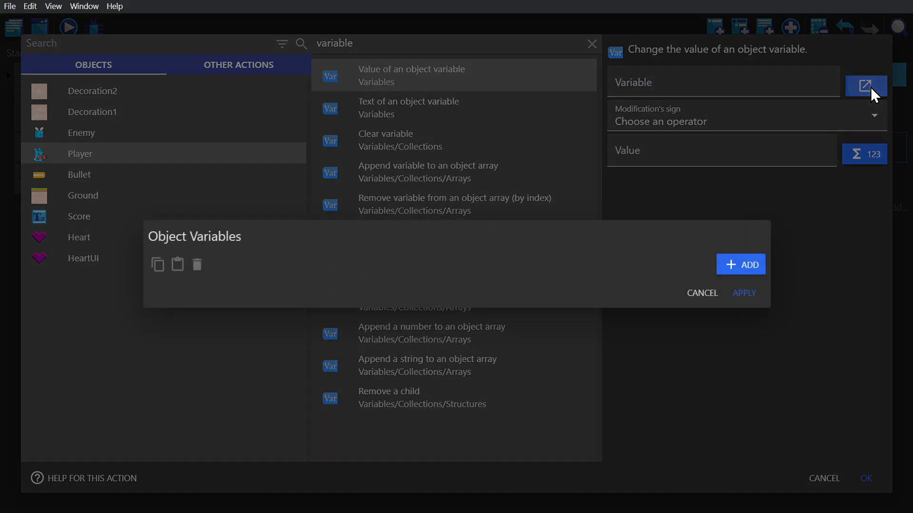
click(742, 267)
text(Health)
click(477, 252)
text(2)
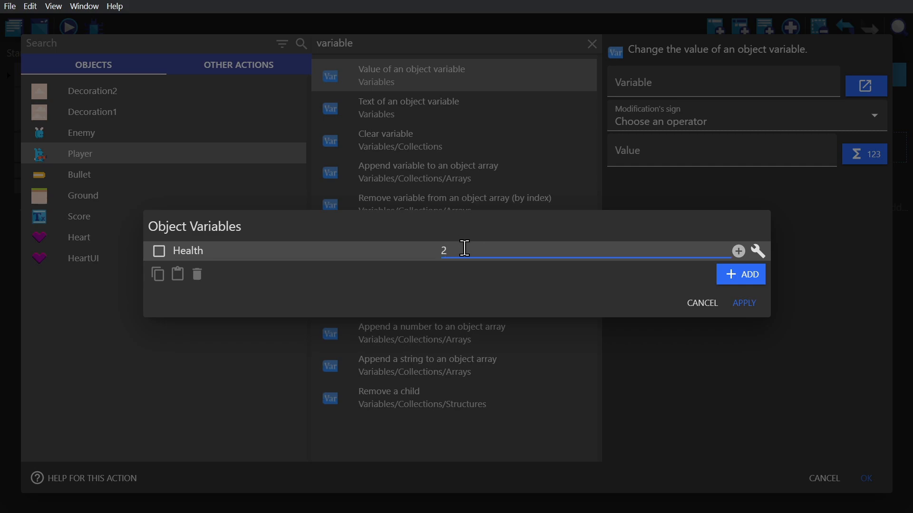
click(750, 301)
- Make the variable action add 1 to the Player's Health
click(688, 87)
click(674, 111)
click(697, 124)
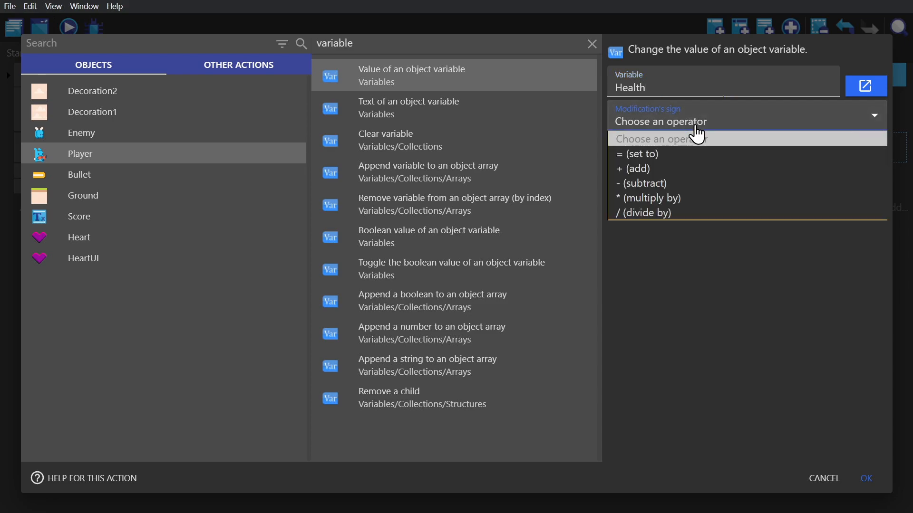
click(681, 169)
click(683, 159)
text(1)
click(864, 476)
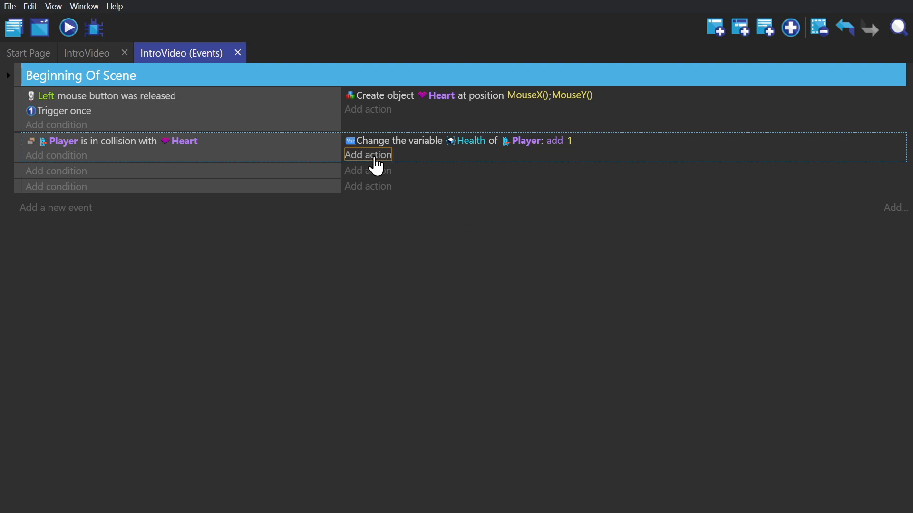
- Add a Width action for HeartUI to the Player–Heart collision event, using the set to operator
click(376, 156)
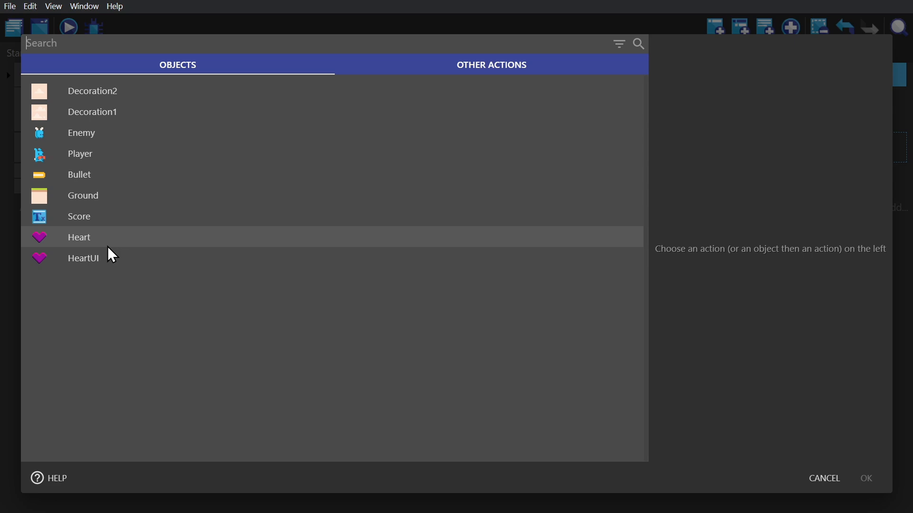
click(101, 258)
click(373, 43)
text(width)
click(427, 76)
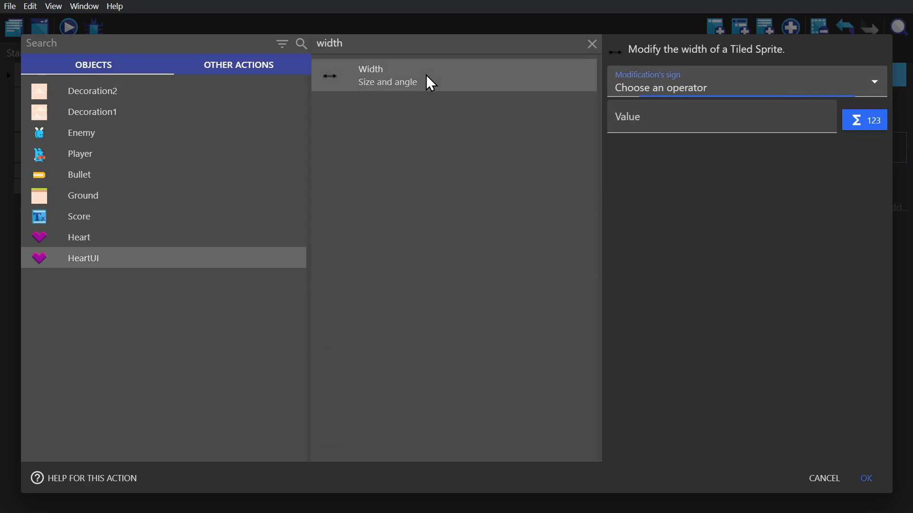
click(772, 90)
click(669, 122)
click(679, 118)
- Use the Value of an object variable expression for the width value, with Player as its object
click(860, 118)
text(object)
scroll(731, 242, down, 5)
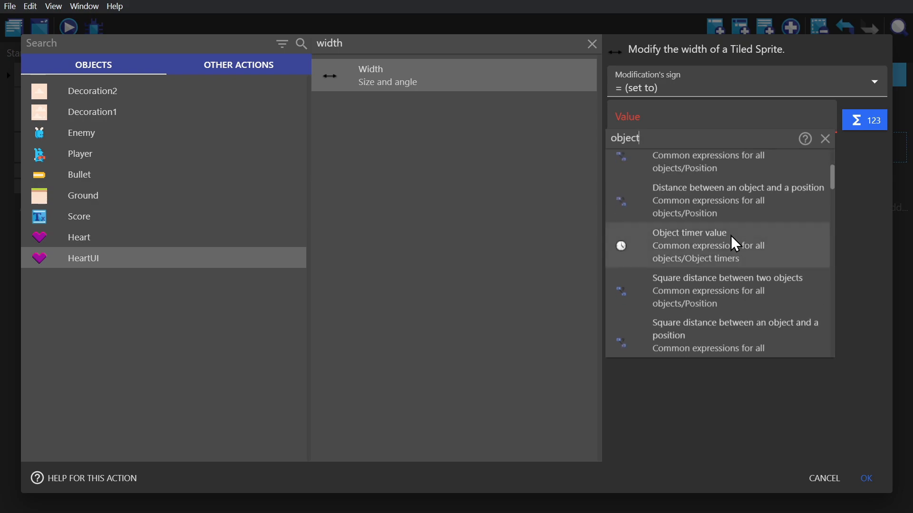
click(705, 273)
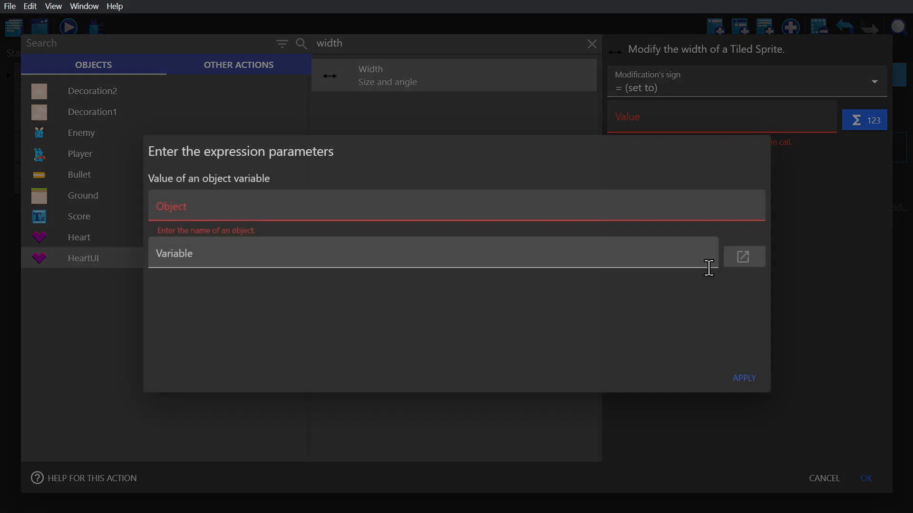
click(540, 224)
click(212, 304)
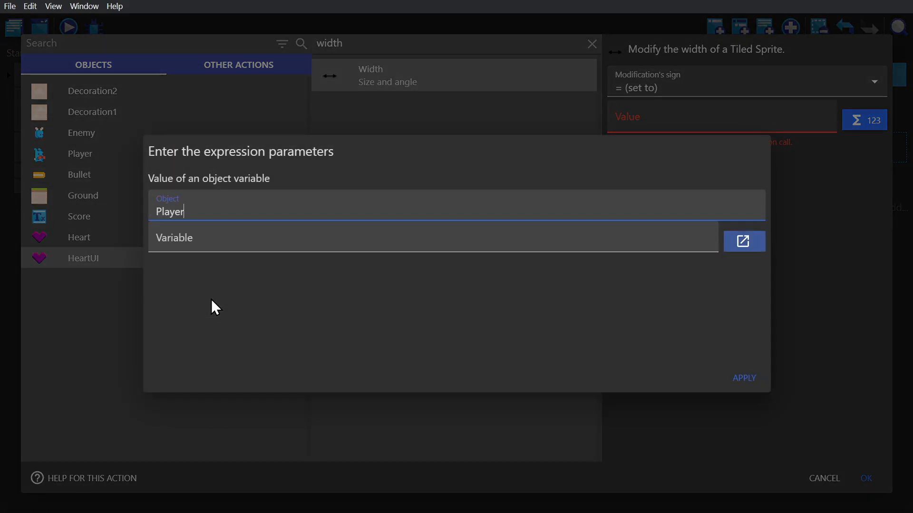
- Choose Health as the expression's variable and insert Player.Variable(Health) as the width value
click(211, 237)
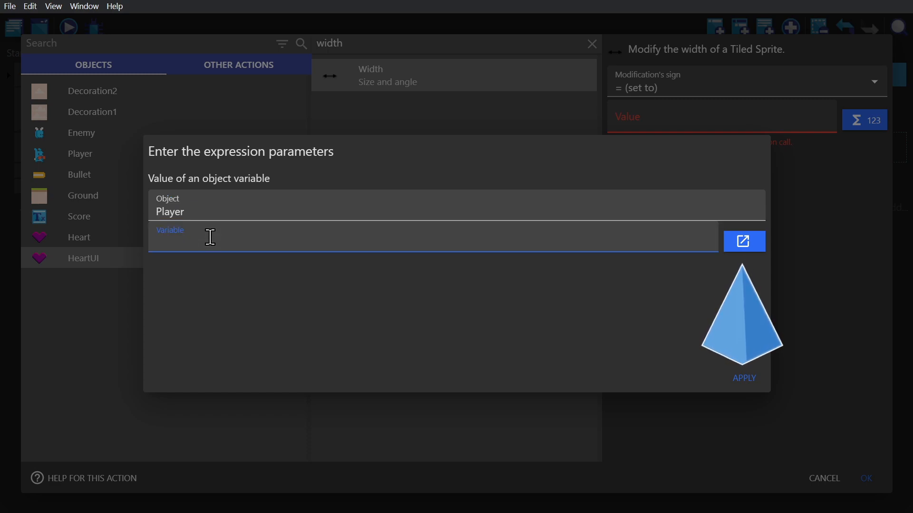
click(744, 241)
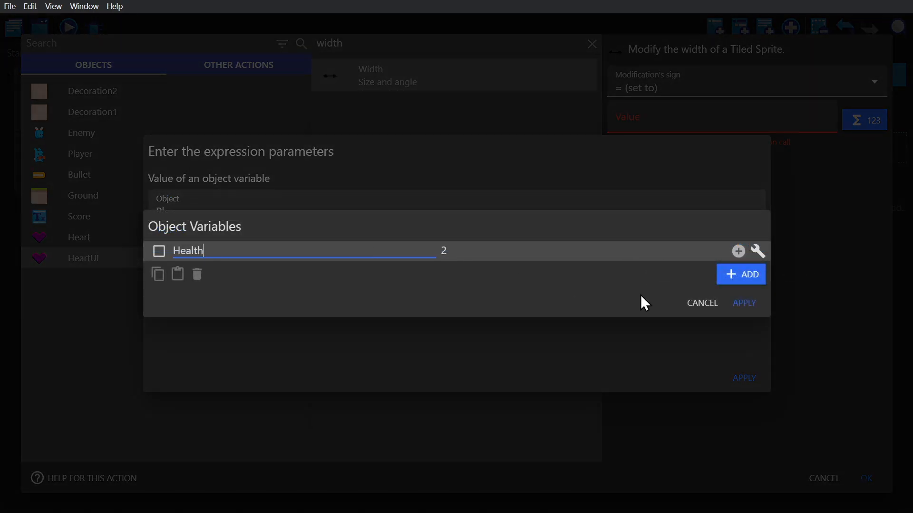
click(741, 304)
click(273, 235)
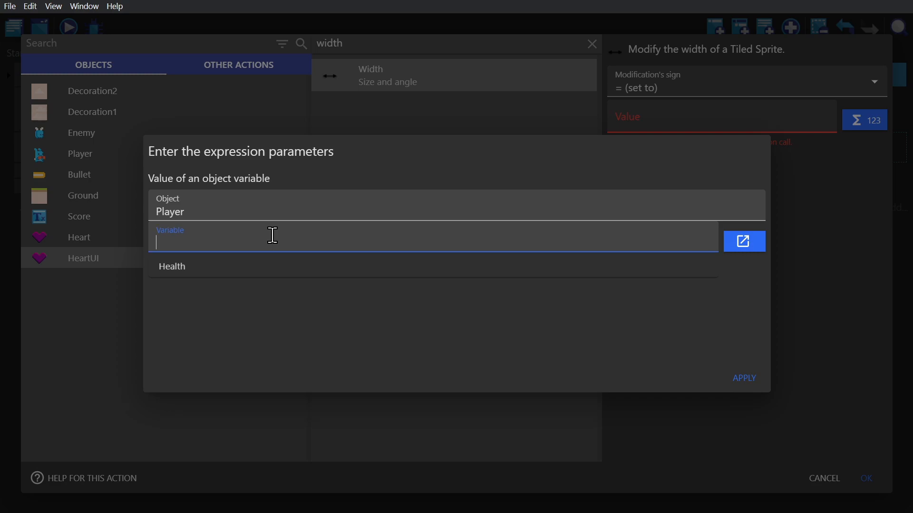
click(200, 267)
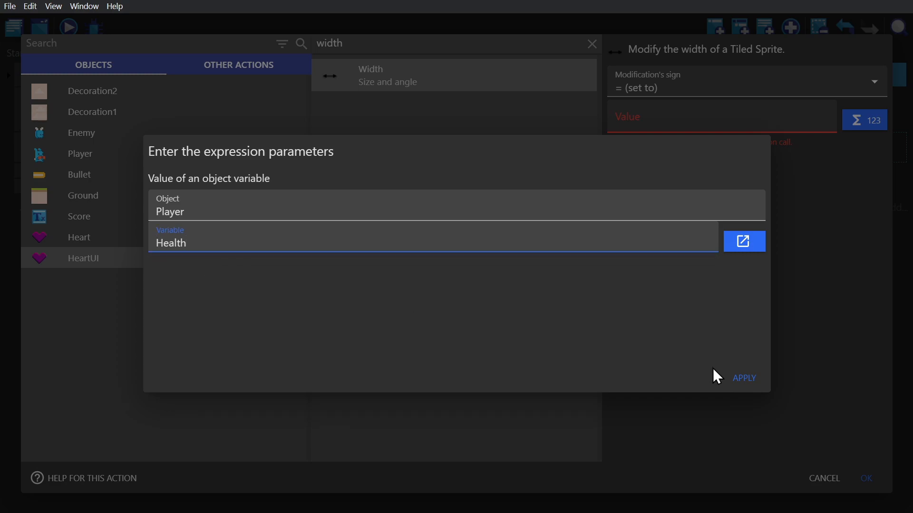
click(744, 378)
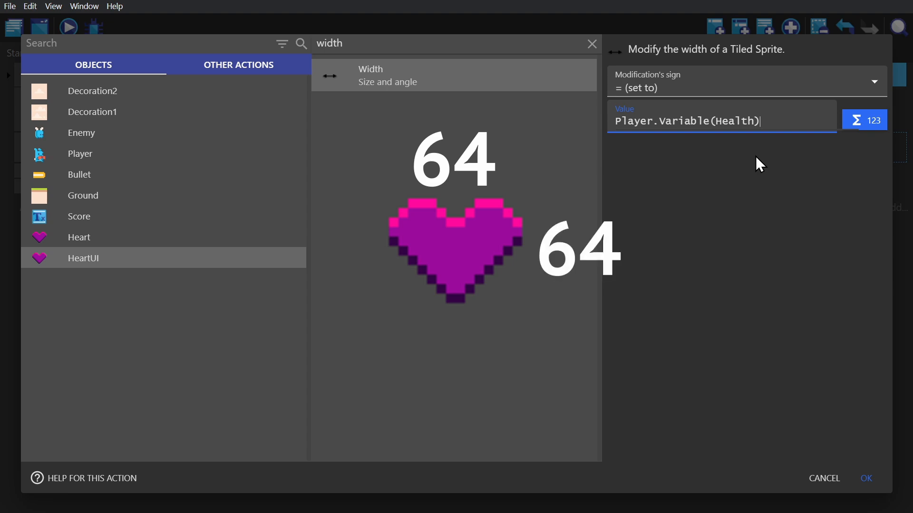
- Multiply the width expression by 64 and accept the HeartUI width action
text(*)
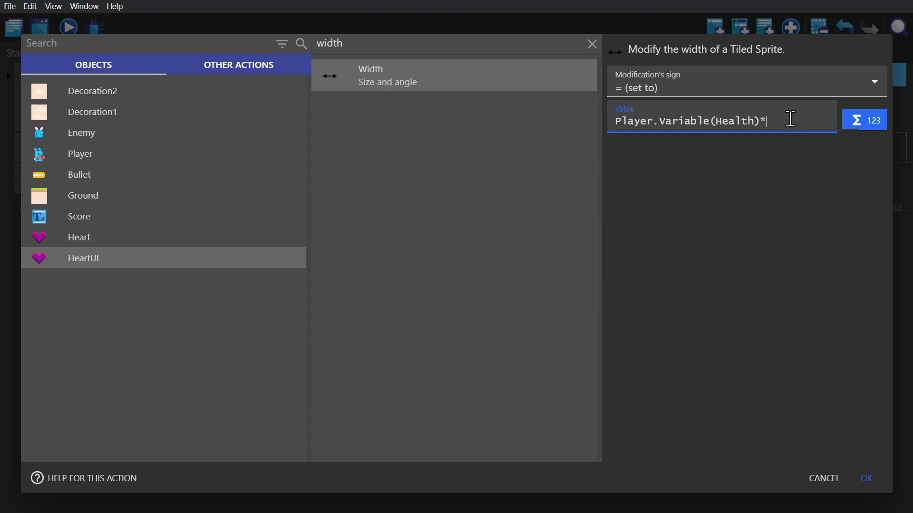
text(64)
click(873, 479)
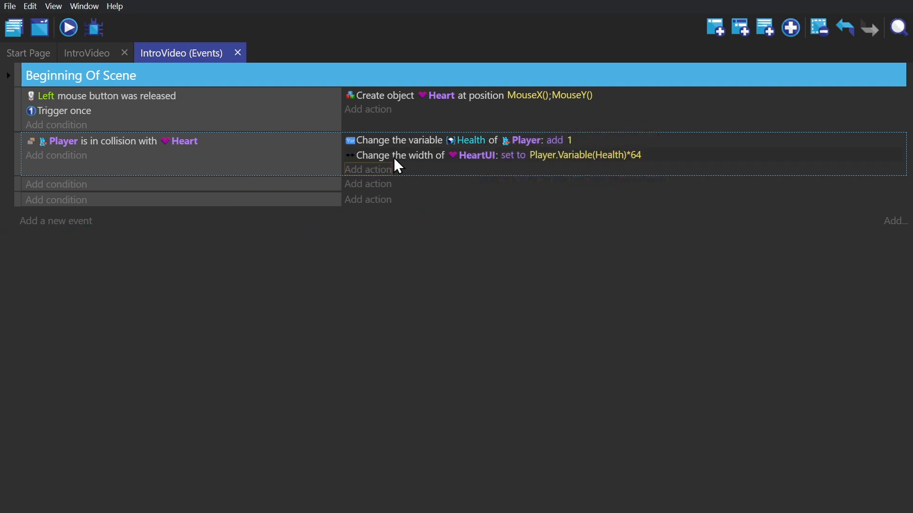
- Move the HeartUI width action into the empty event below and place that event first under Beginning Of Scene
drag(409, 160, 423, 188)
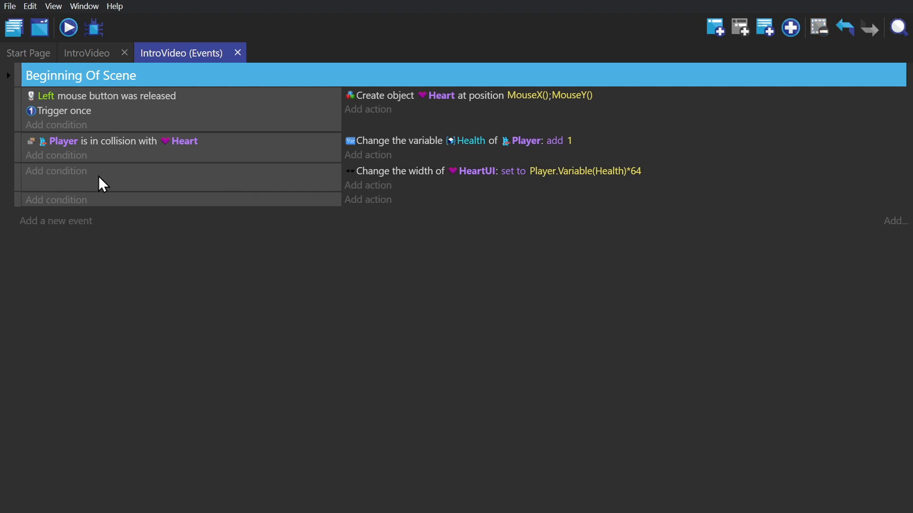
drag(17, 177, 12, 118)
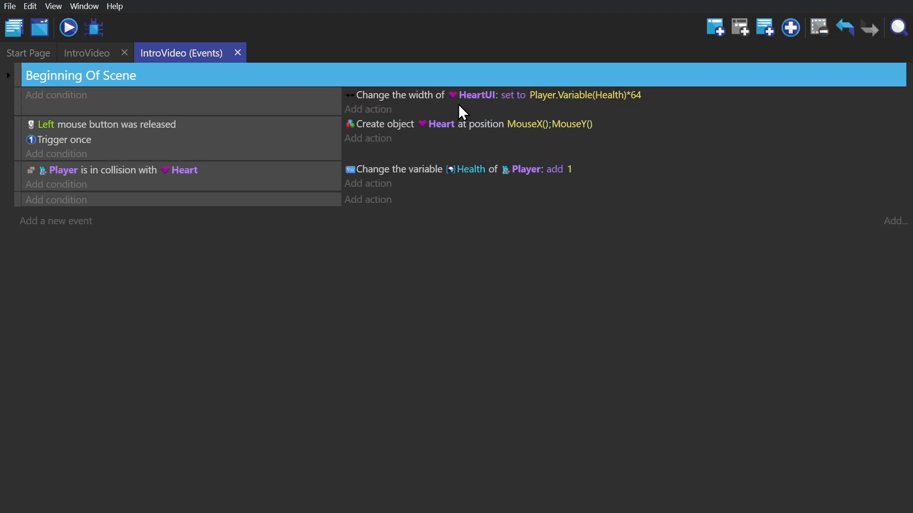
- Add an action that deletes Heart to the Player–Heart collision event
click(375, 184)
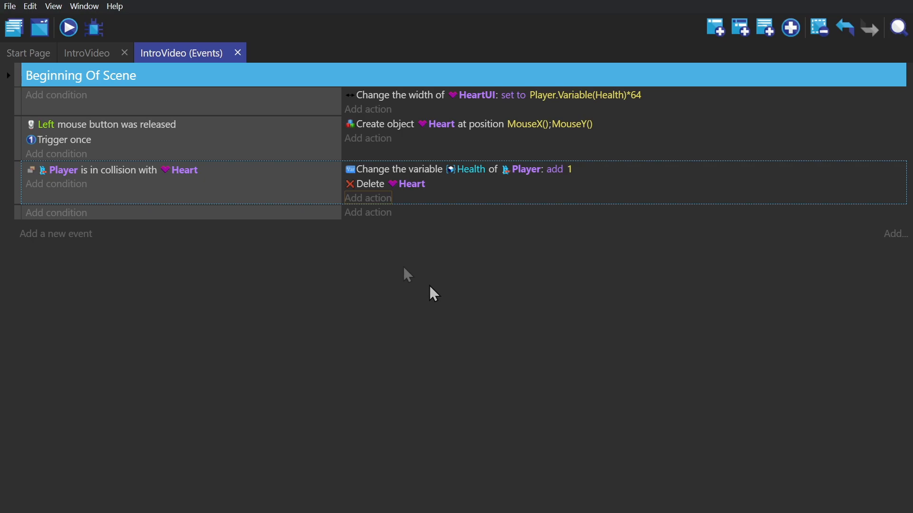
- Return to the IntroVideo scene and open the Heart object's settings to add a behavior to it
click(76, 50)
click(770, 246)
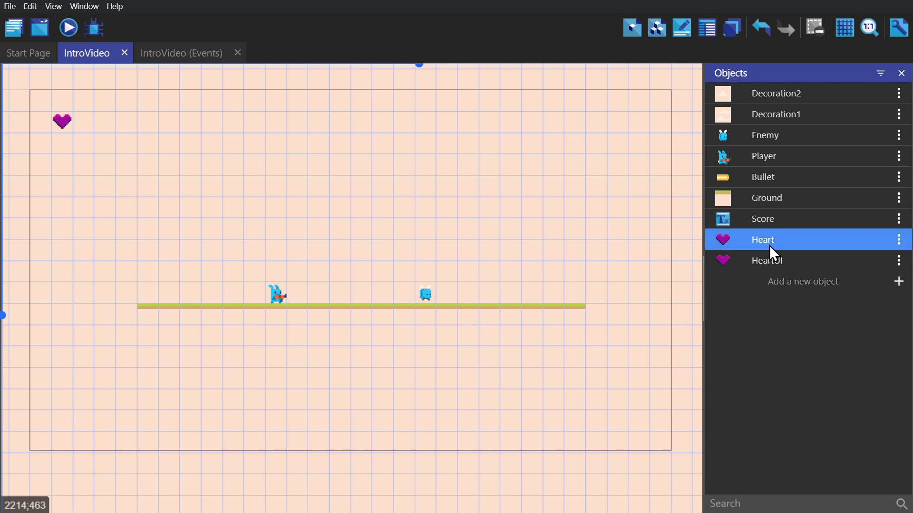
double_click(769, 245)
click(452, 46)
click(663, 450)
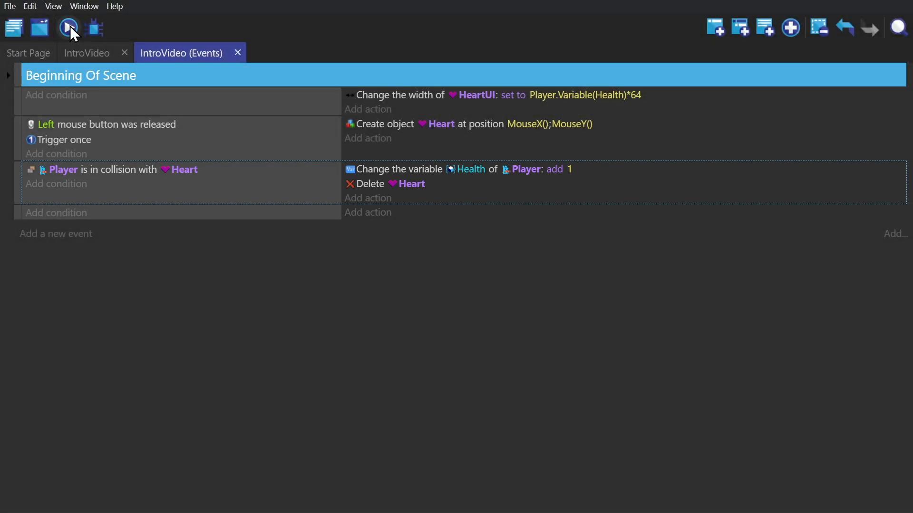
- Run a preview of the scene to check the heart display
click(69, 27)
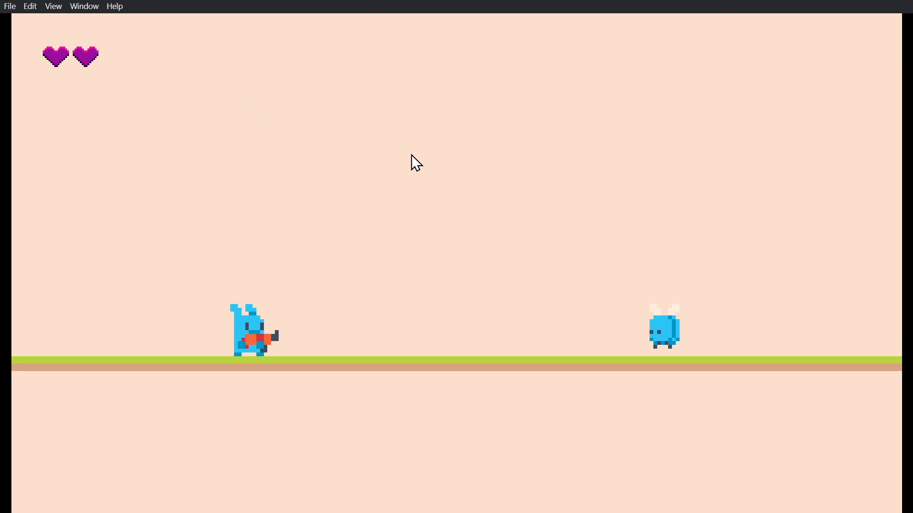
- Drop three hearts in the running preview, on both sides of the player and onto it, and collect them to test the heart display
click(441, 162)
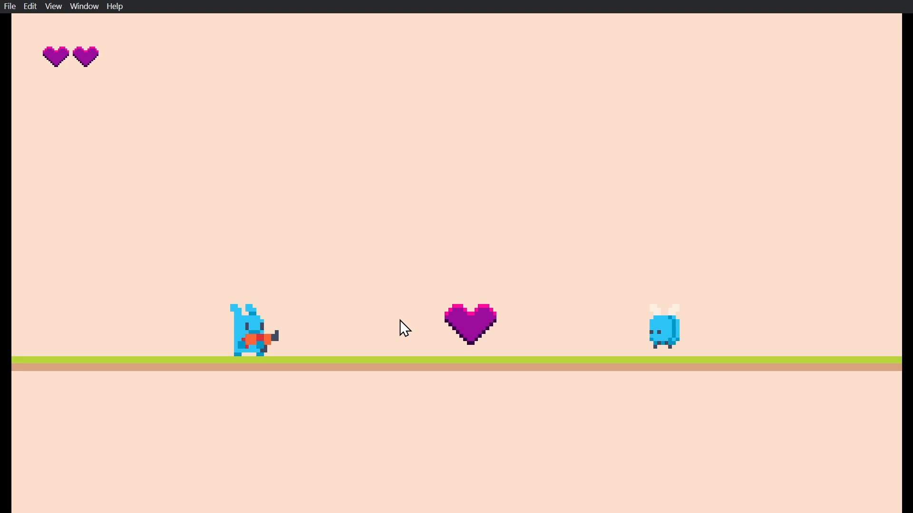
click(175, 90)
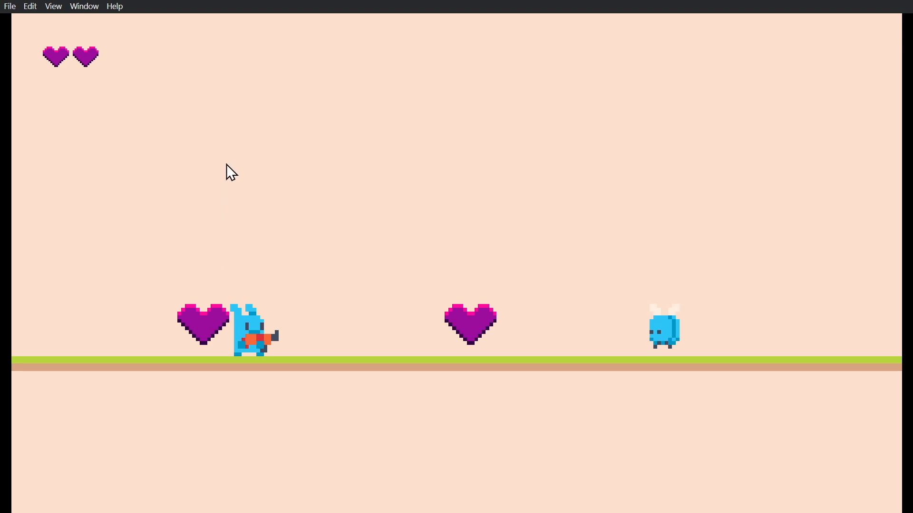
click(246, 176)
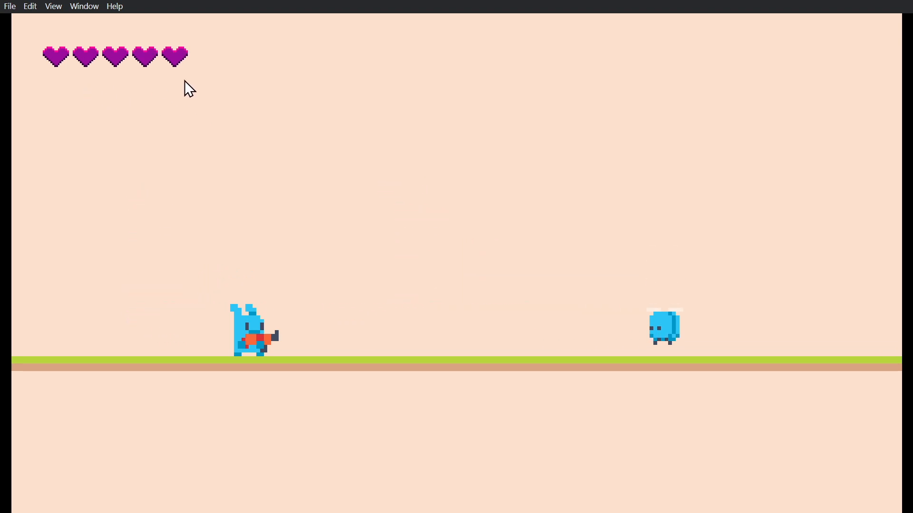
- Drop a rapid series of hearts from above the player across to the flying enemy and collect them all with the player
click(235, 115)
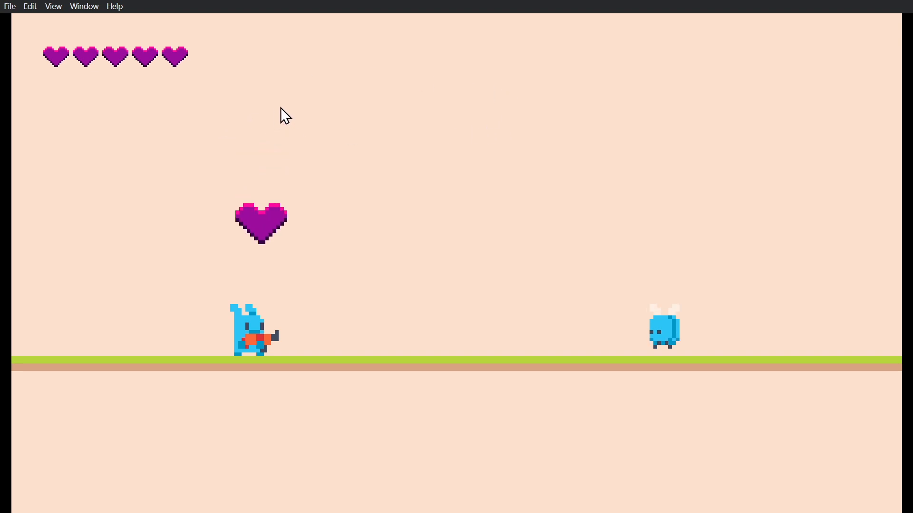
click(287, 111)
click(221, 110)
click(267, 113)
click(295, 139)
click(372, 137)
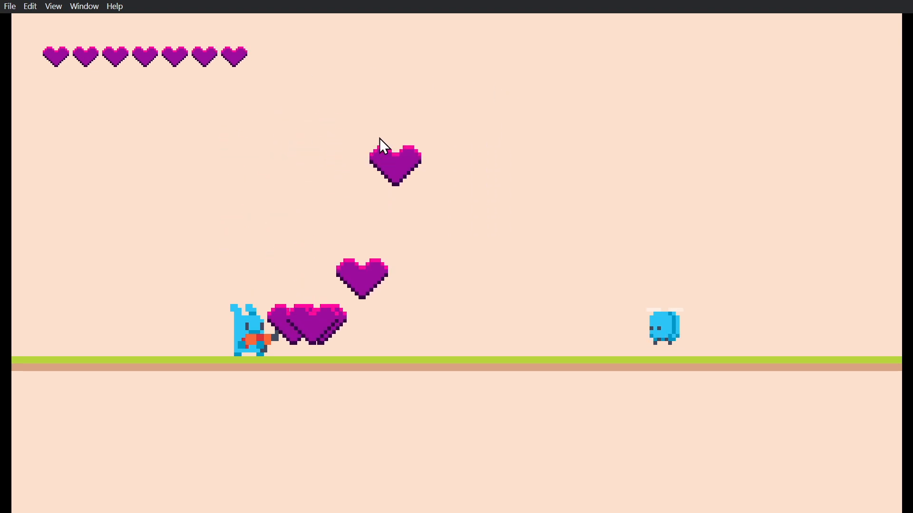
click(371, 144)
click(445, 152)
click(544, 152)
click(598, 159)
click(357, 176)
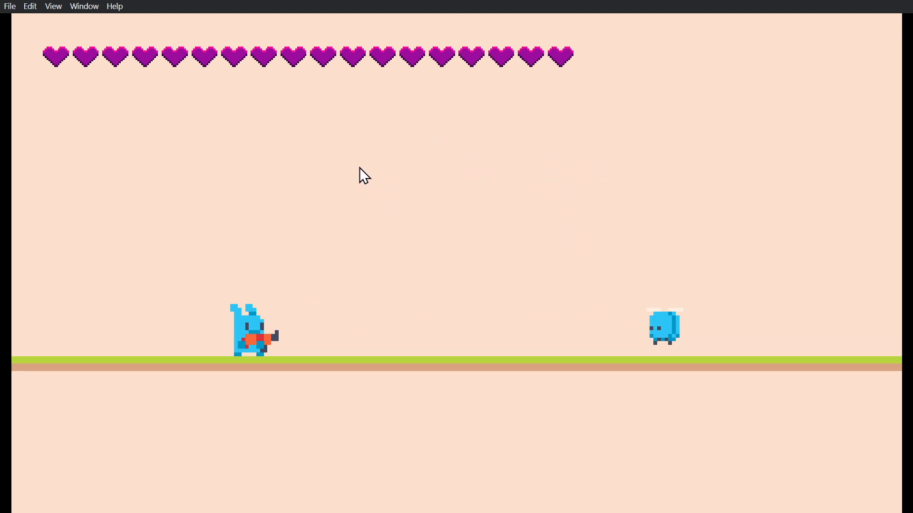
- Drop another row of hearts along the ground between the player and the area beyond the flying enemy
click(487, 206)
click(620, 198)
click(730, 191)
click(347, 186)
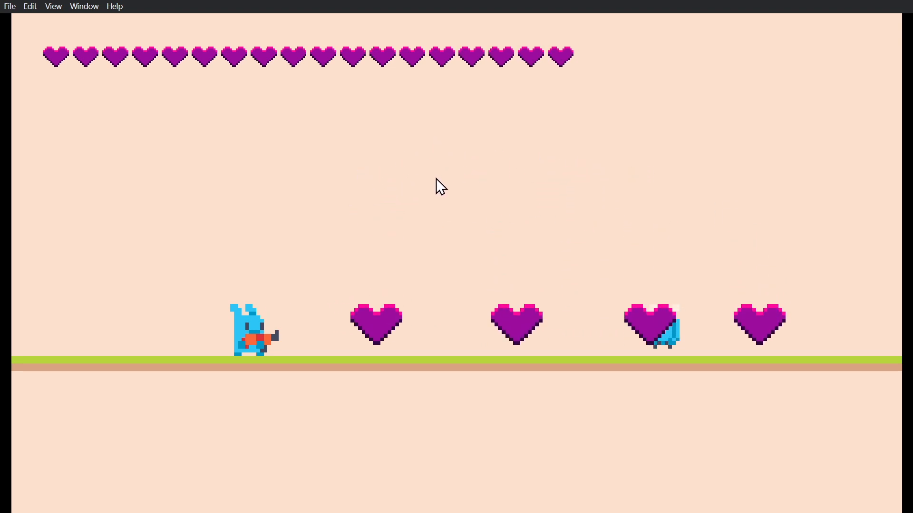
click(436, 179)
click(435, 178)
click(436, 178)
click(435, 178)
click(435, 179)
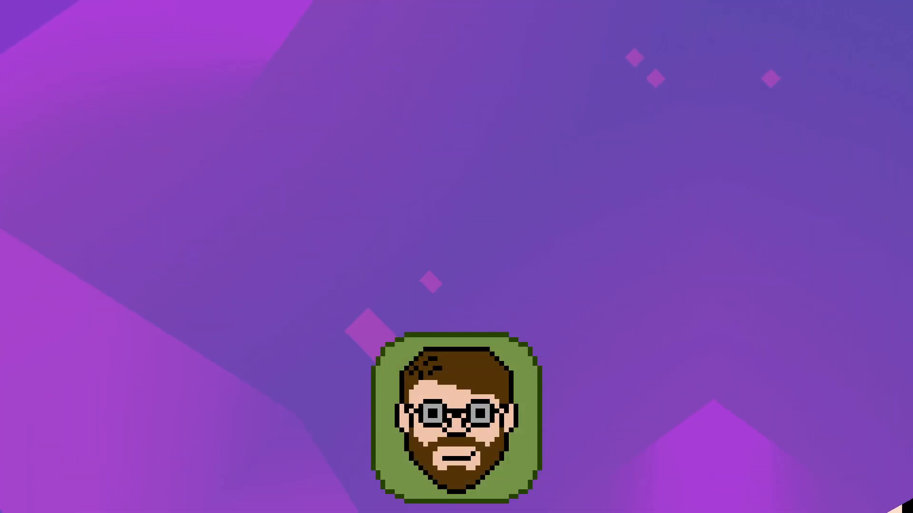